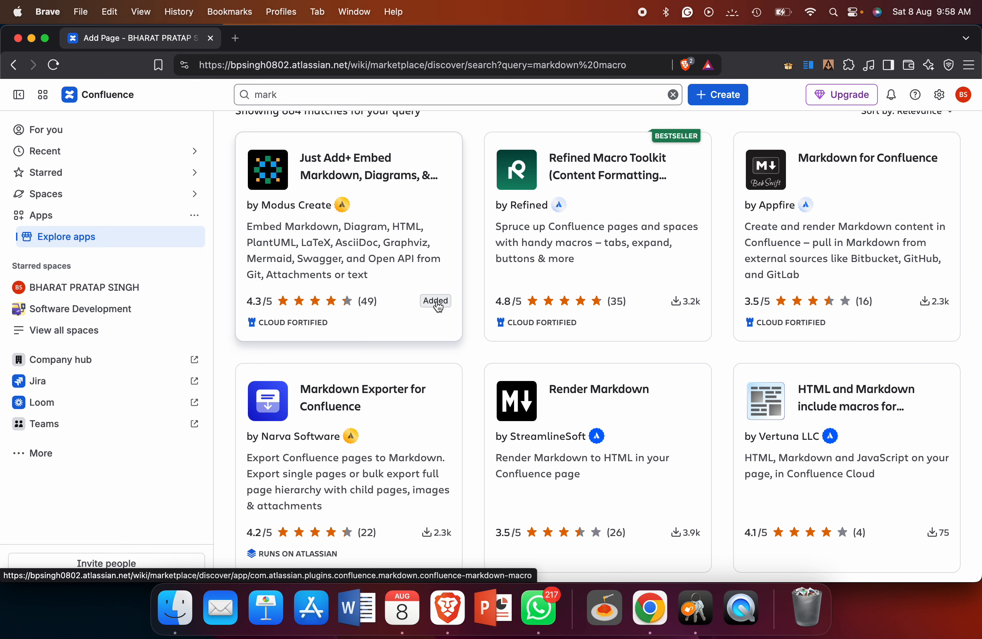
# Step: View the Just Add+ Embed Markdown app's listing, and open the recent Untitled draft page
pyautogui.click(381, 303)
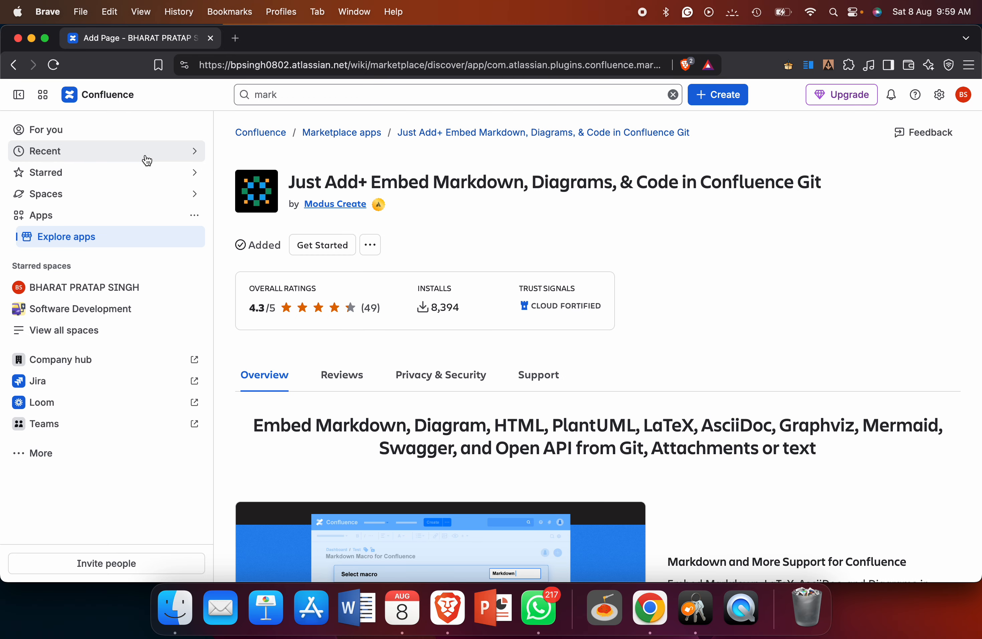
pyautogui.click(195, 152)
pyautogui.click(258, 208)
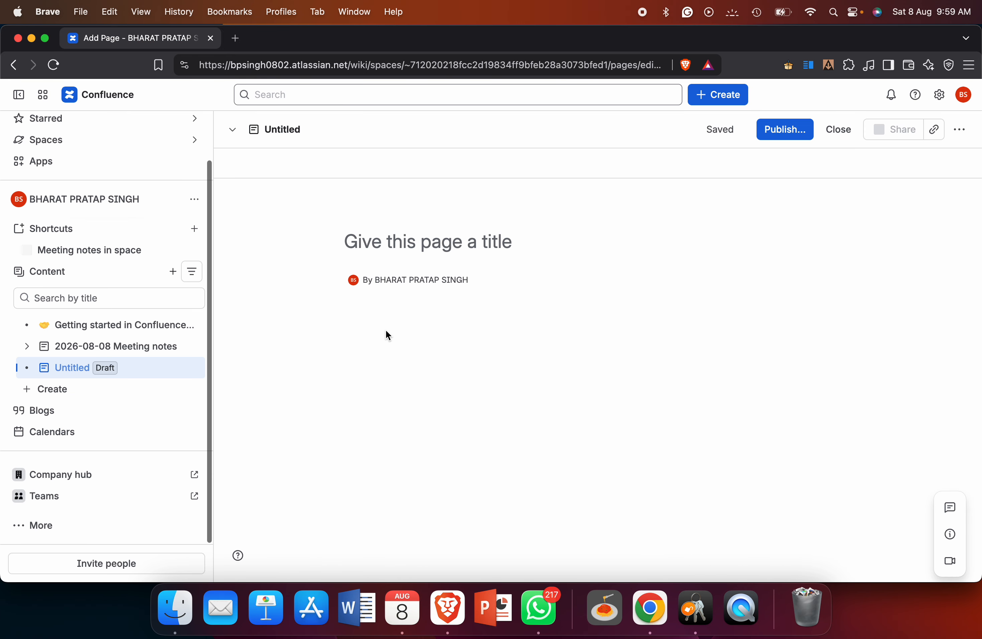
# Step: Try to insert the Markdown macro in the body of the Untitled draft, and reload the page
pyautogui.click(349, 324)
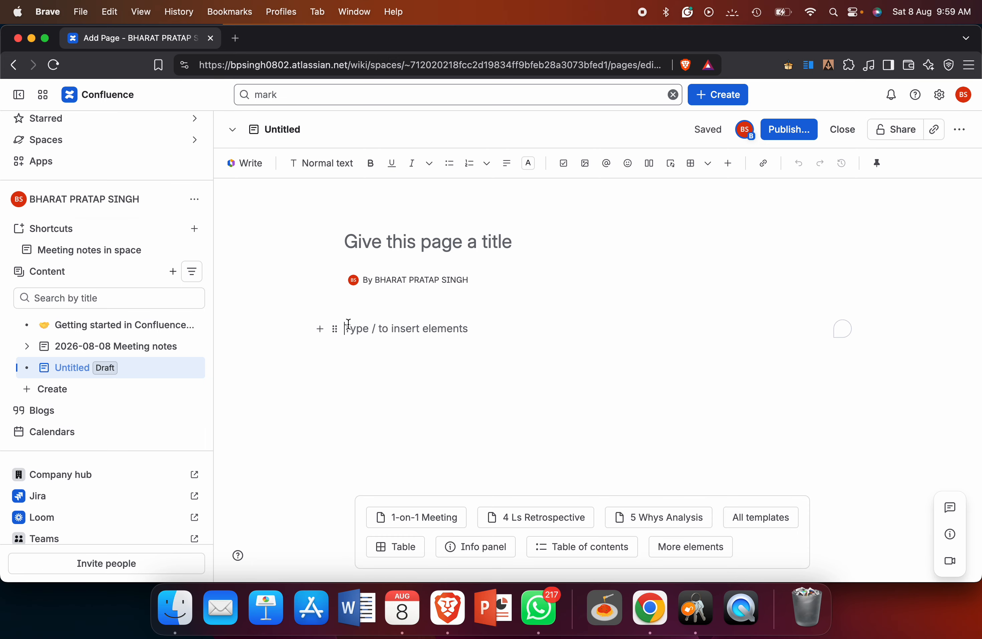
pyautogui.write('/mar')
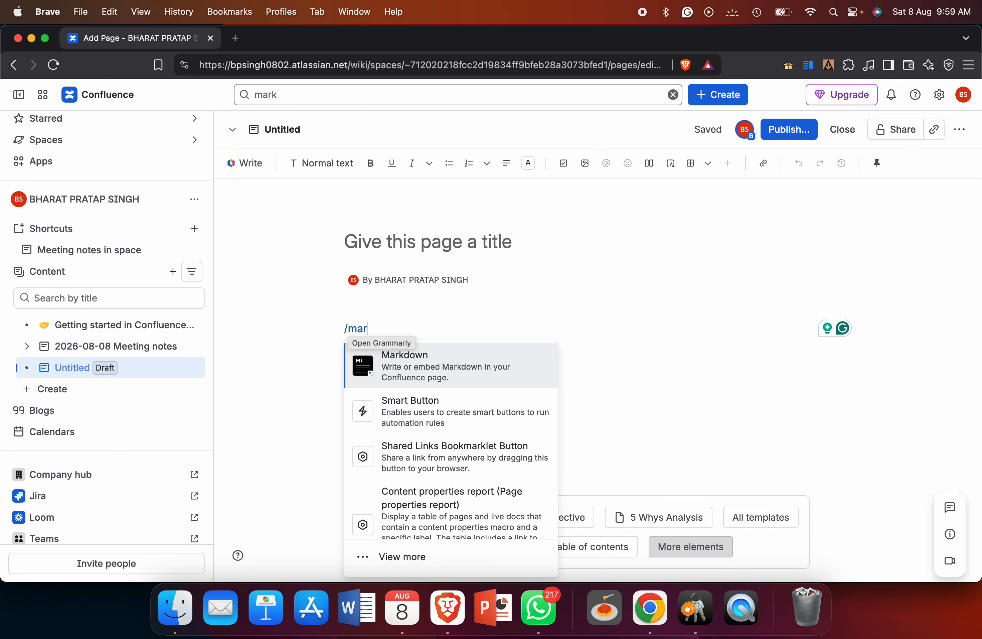
pyautogui.click(391, 364)
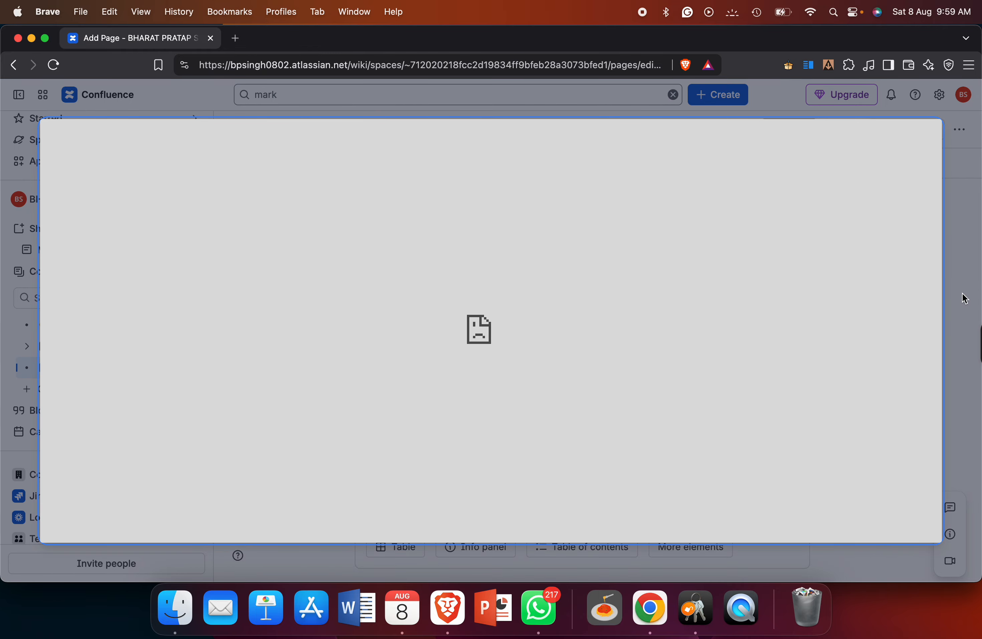
pyautogui.click(961, 295)
pyautogui.click(54, 64)
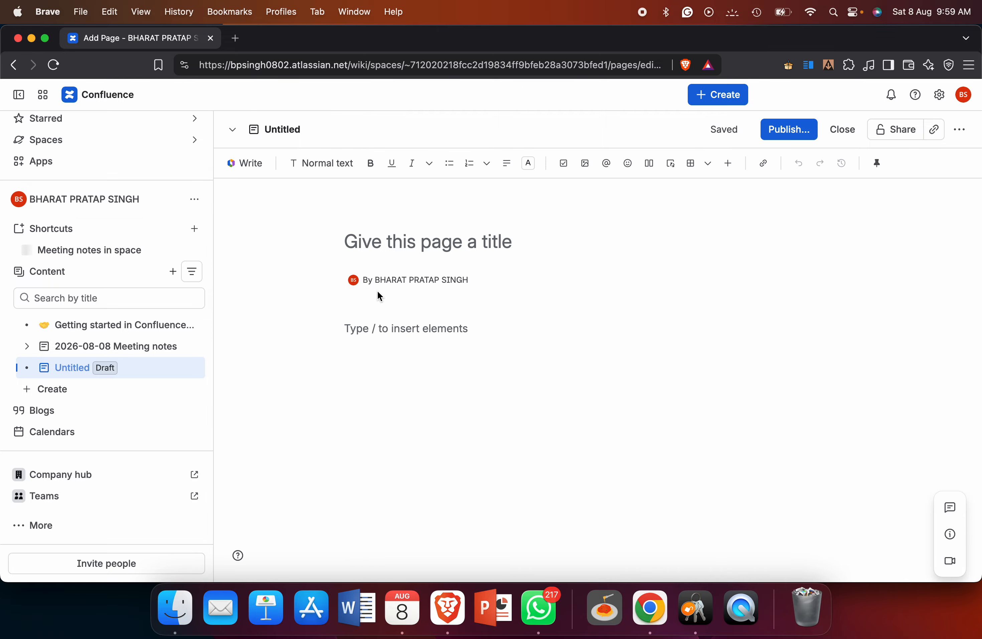
# Step: Retry inserting the Markdown macro in the reloaded draft, and dismiss its editor window
pyautogui.write('/m')
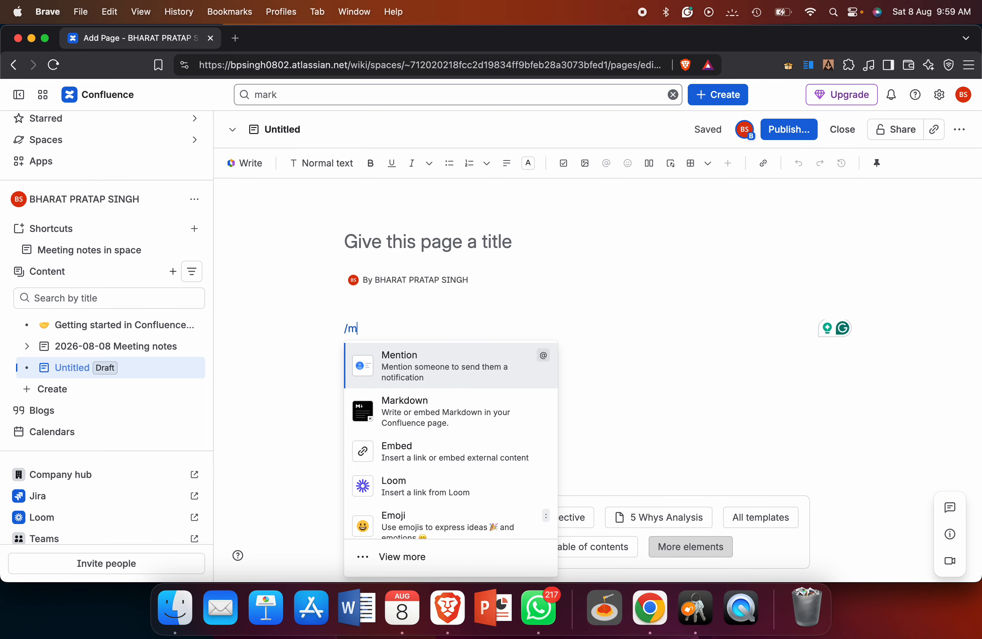
pyautogui.write('ar')
pyautogui.press('Return')
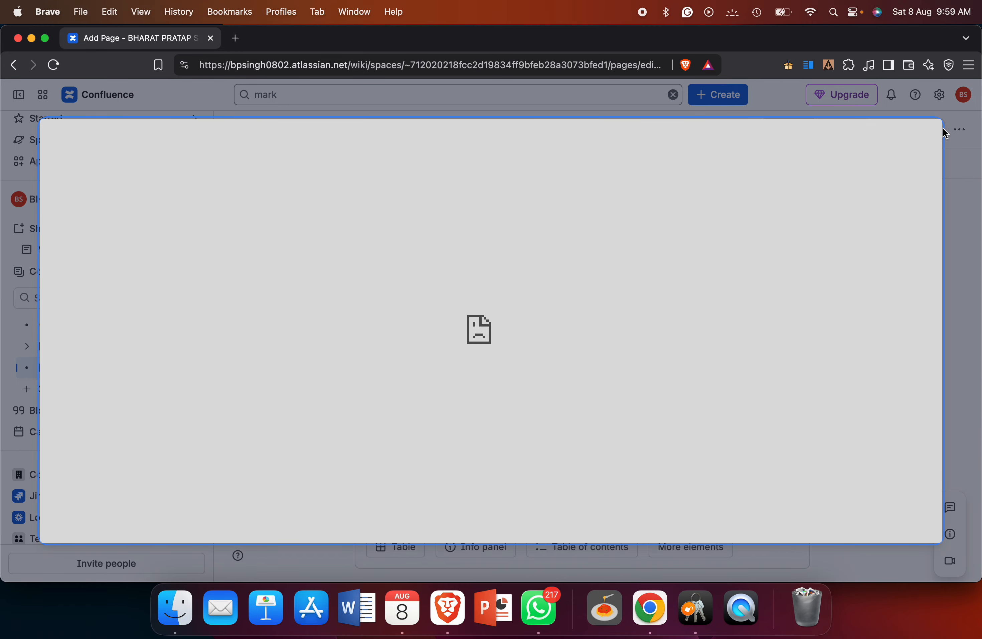
pyautogui.click(952, 165)
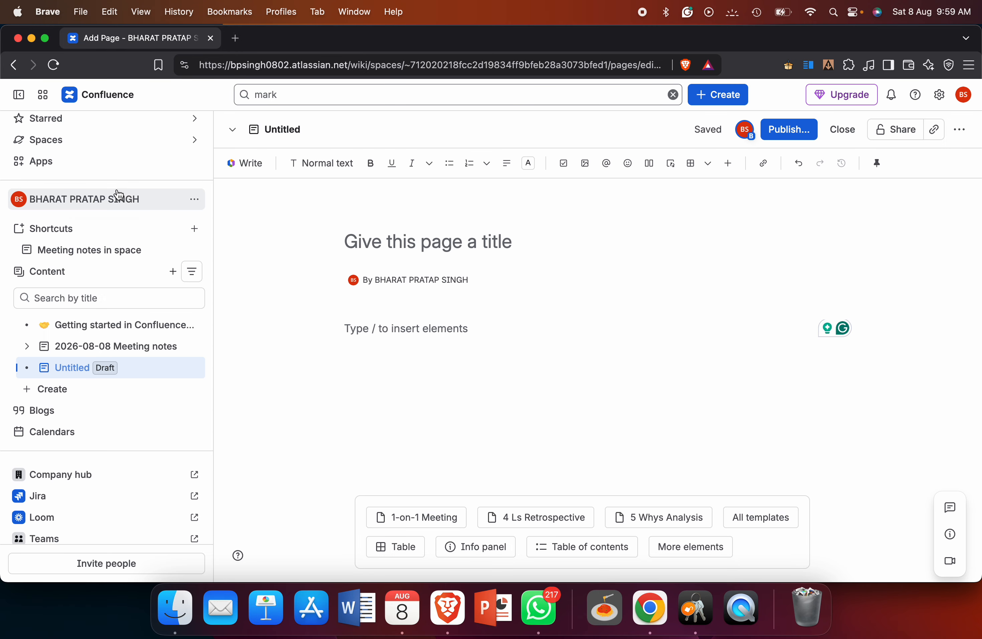
# Step: Search the Confluence marketplace apps for the suggested query "markdown macro"
pyautogui.click(90, 168)
pyautogui.click(87, 180)
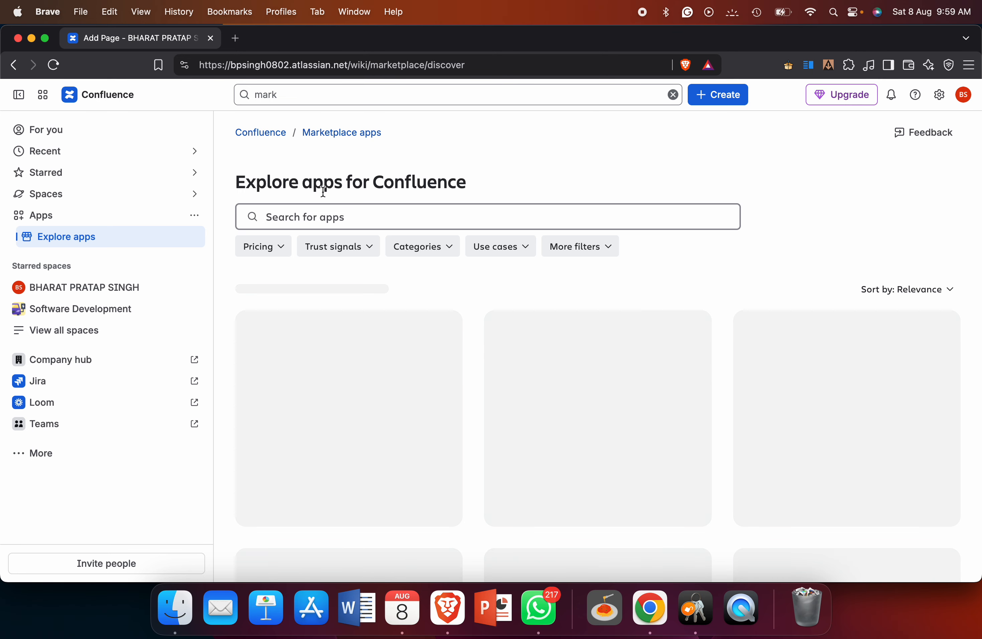
pyautogui.click(308, 217)
pyautogui.write('mar')
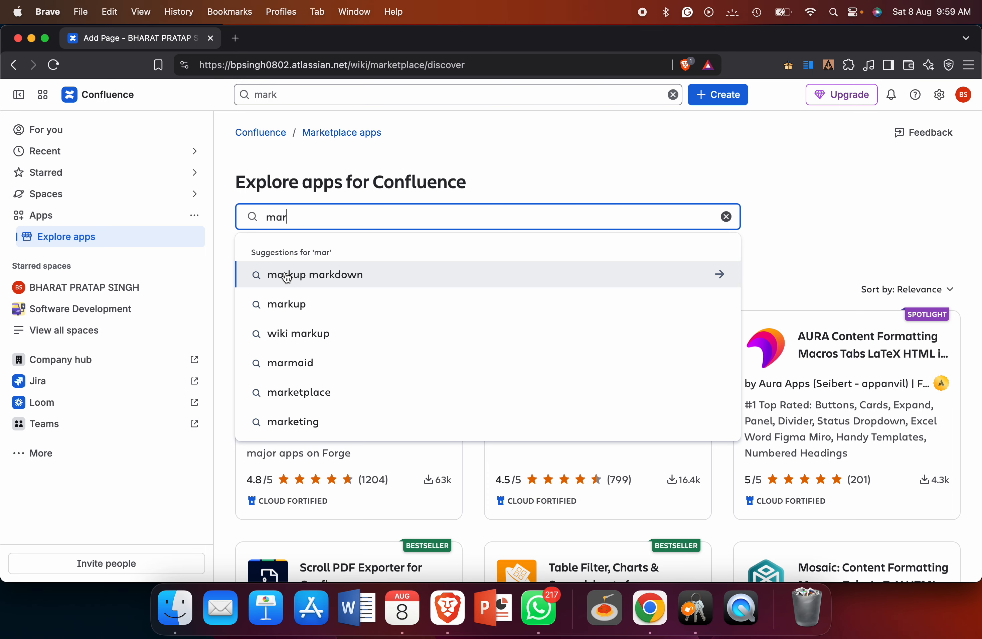
pyautogui.write('kdow')
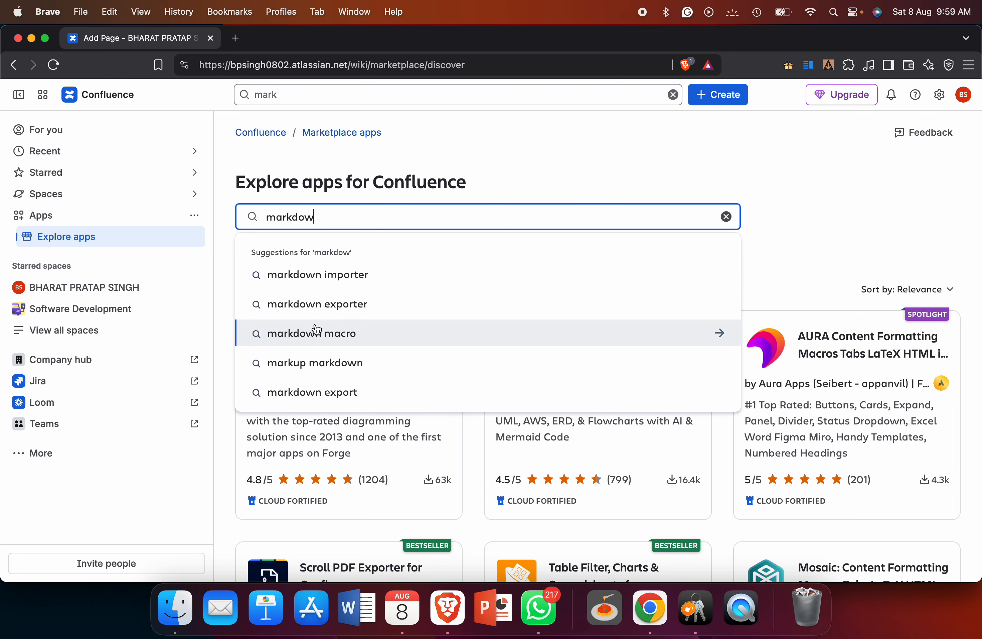
pyautogui.click(315, 336)
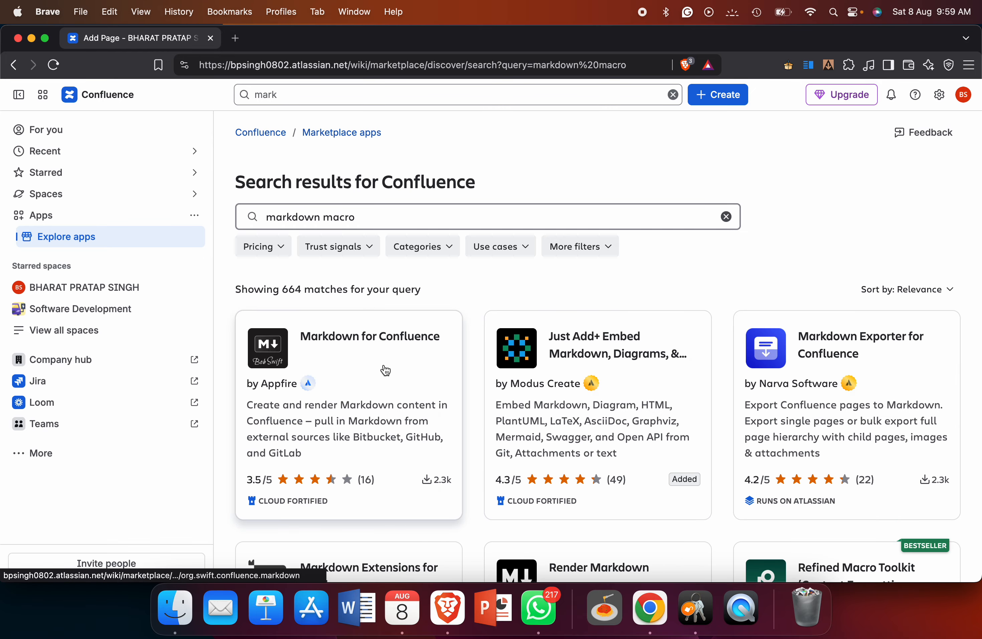
# Step: Install Markdown Exporter for Confluence by Narva Software as a free trial on the current site
pyautogui.scroll(-3, 386, 370)
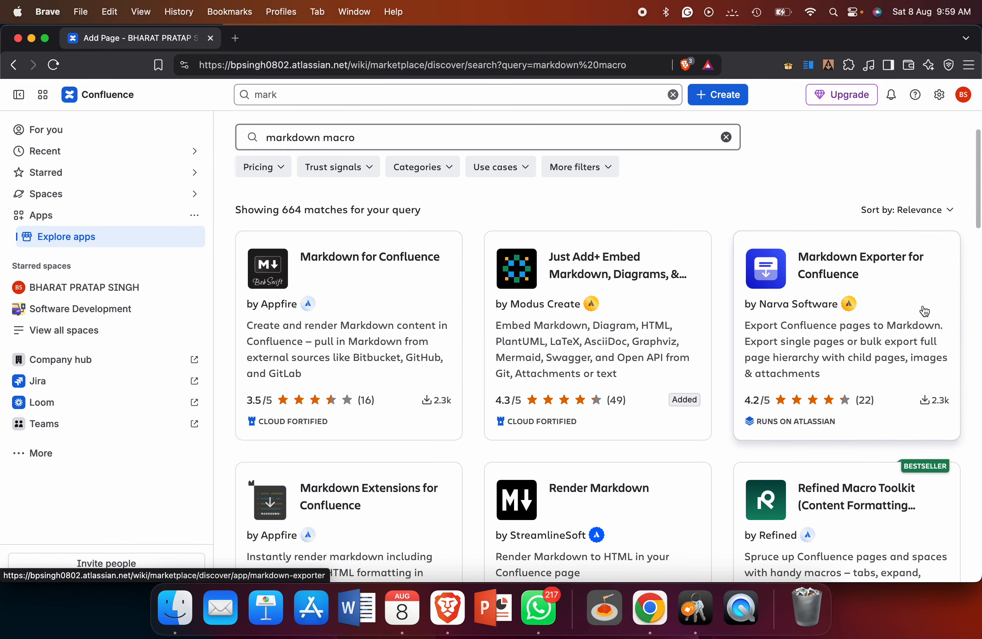
pyautogui.click(819, 329)
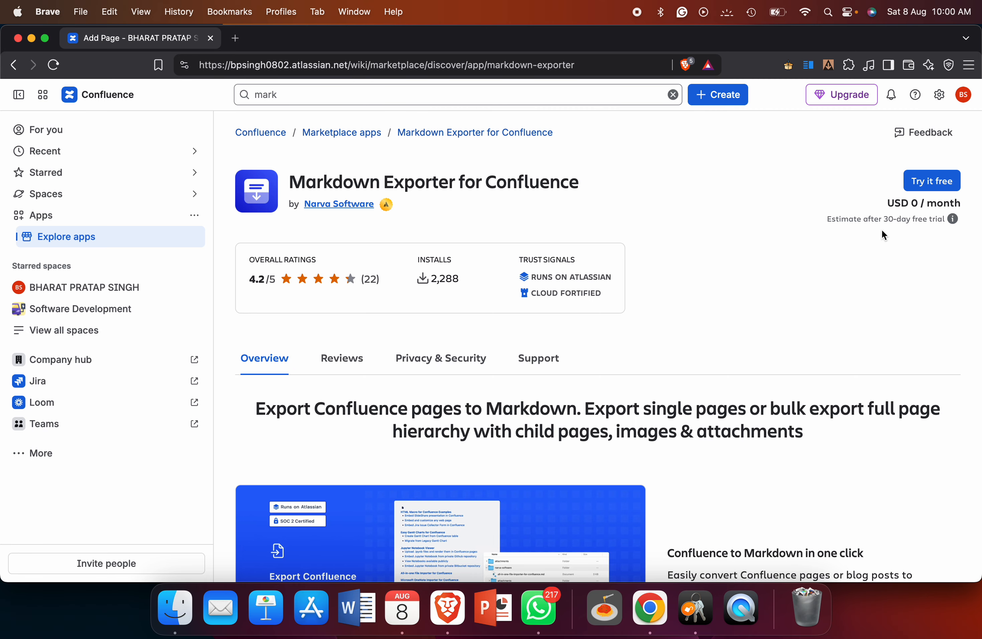
pyautogui.click(930, 188)
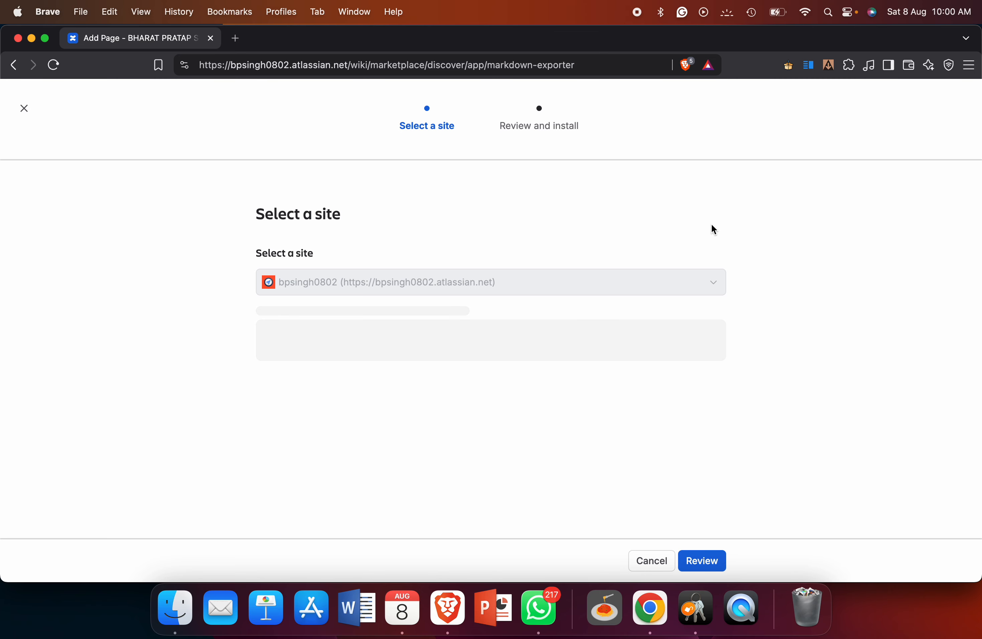
pyautogui.click(703, 560)
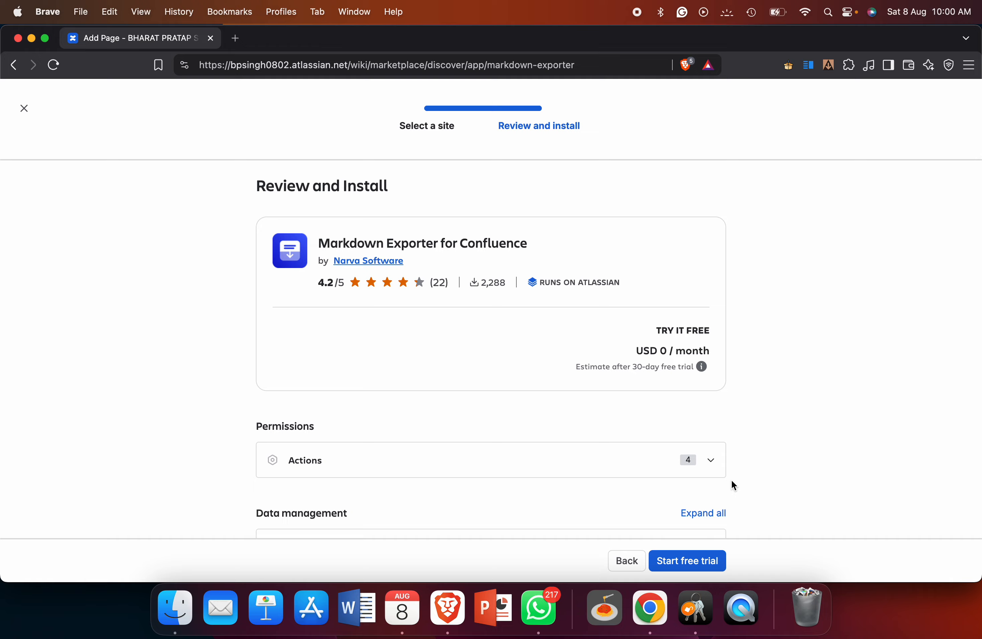
pyautogui.click(692, 561)
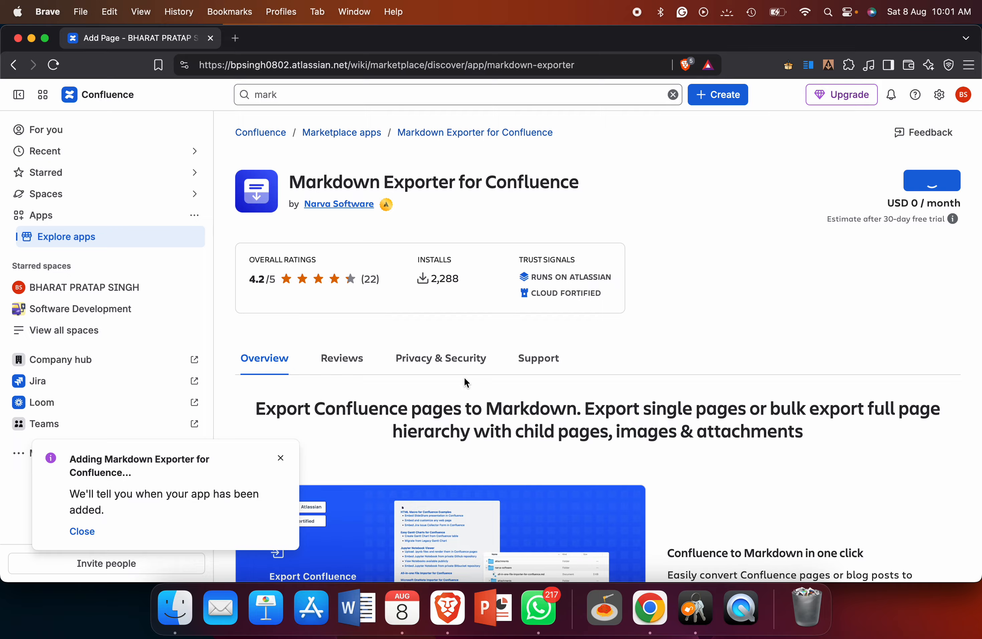
pyautogui.press('F1')
pyautogui.press('F1')
pyautogui.press('F1')
pyautogui.press('F1')
pyautogui.press('F1')
# Step: Look through the preview images on the Markdown Exporter listing, and return to the start of the listing
pyautogui.scroll(-5, 521, 447)
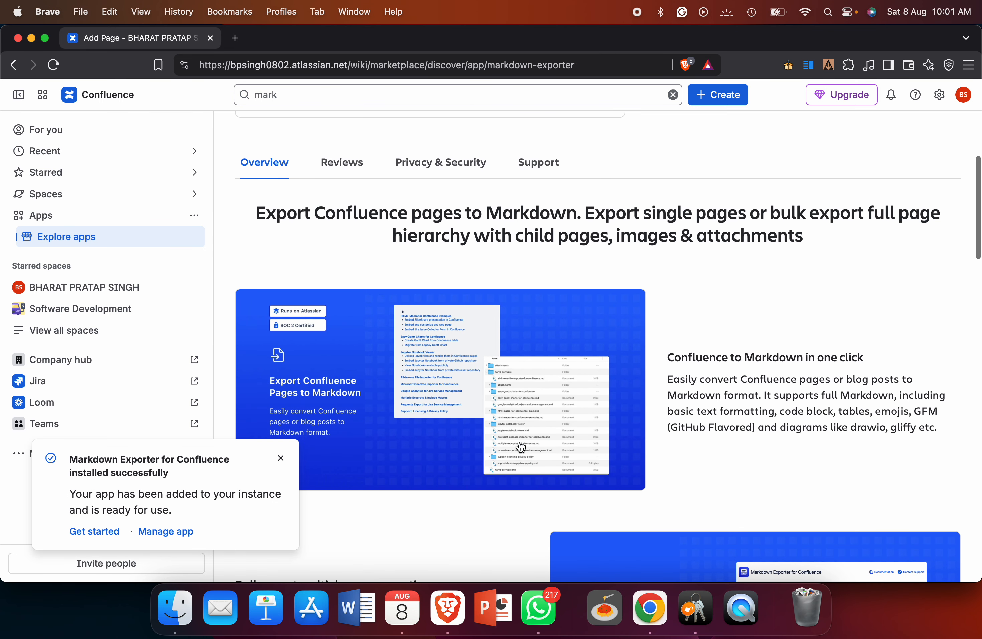
pyautogui.click(469, 410)
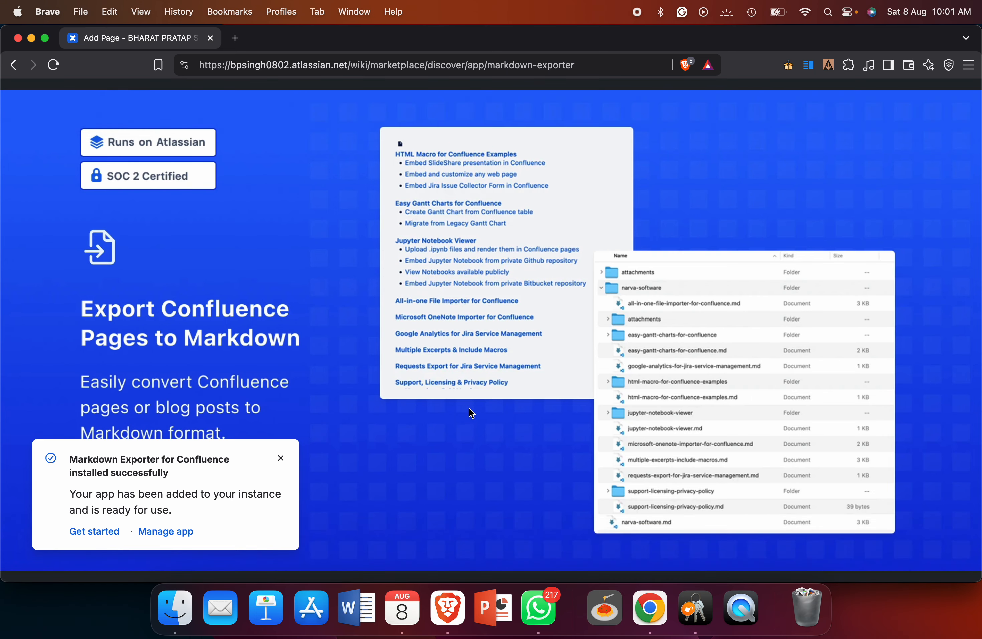
pyautogui.press('Right')
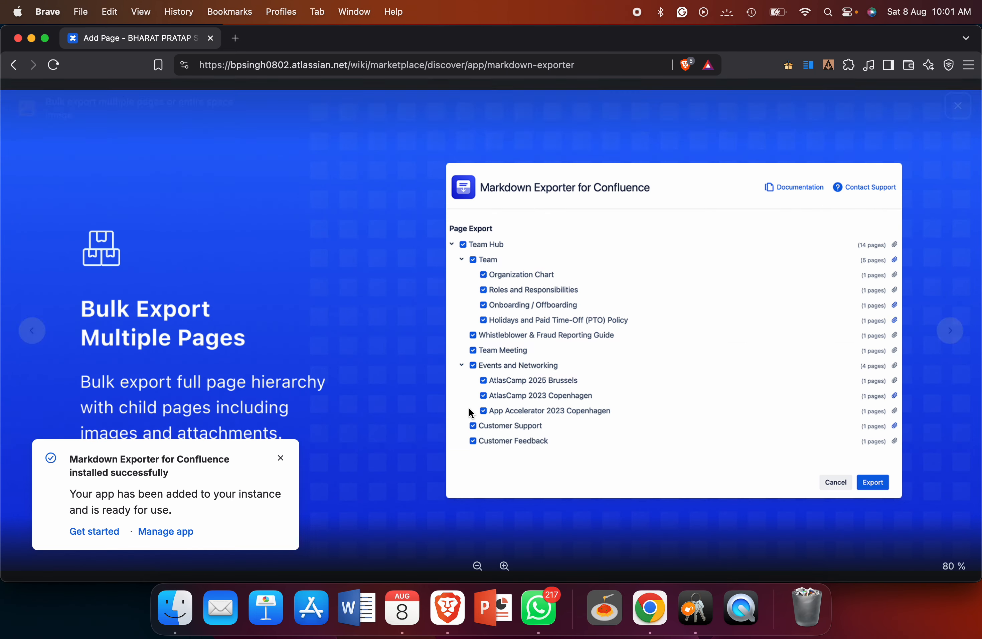
pyautogui.press('Right')
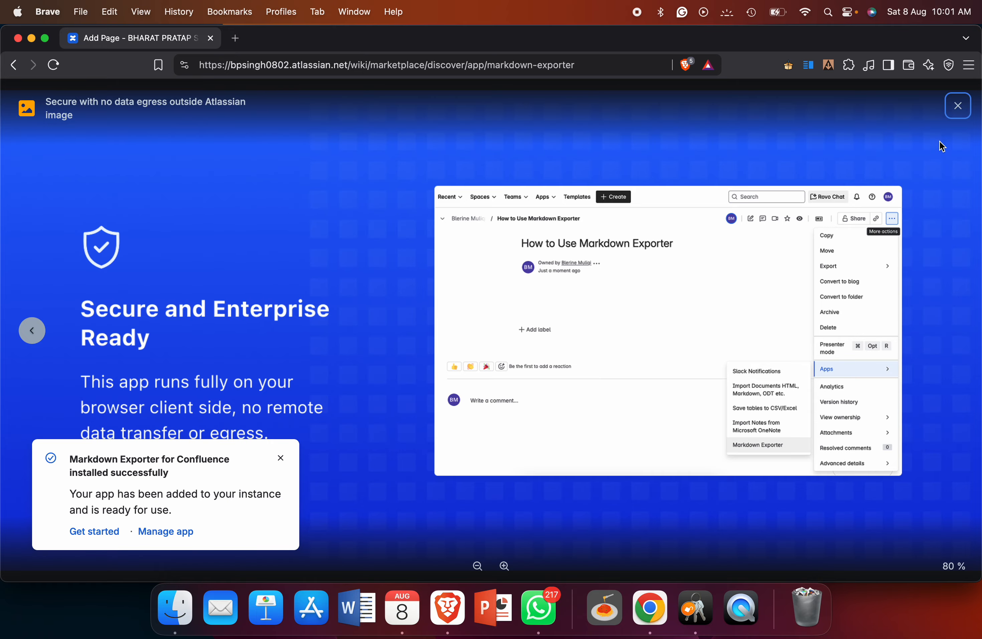
pyautogui.click(958, 106)
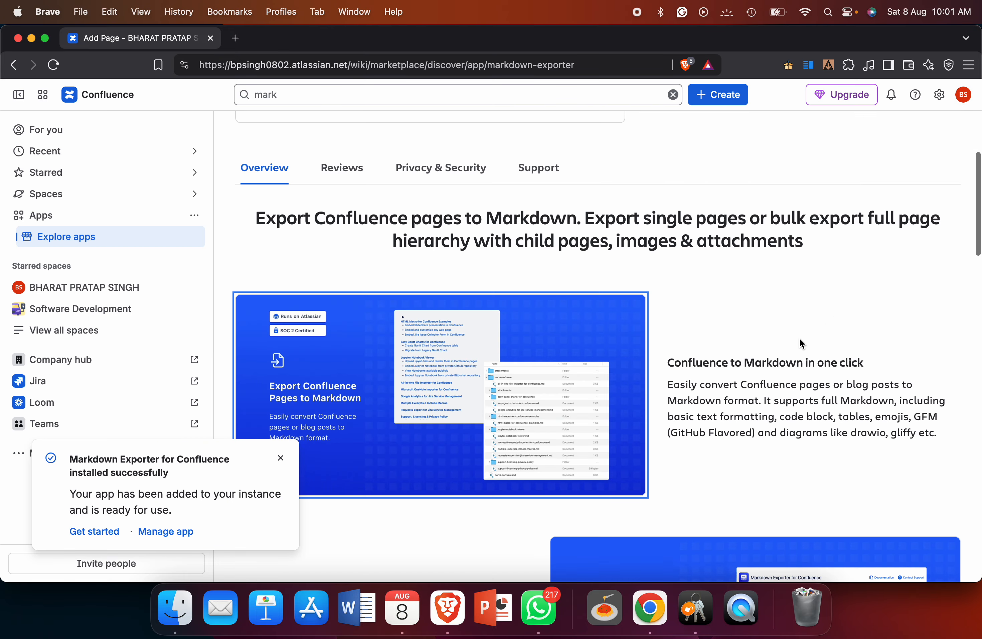
pyautogui.scroll(5, 801, 343)
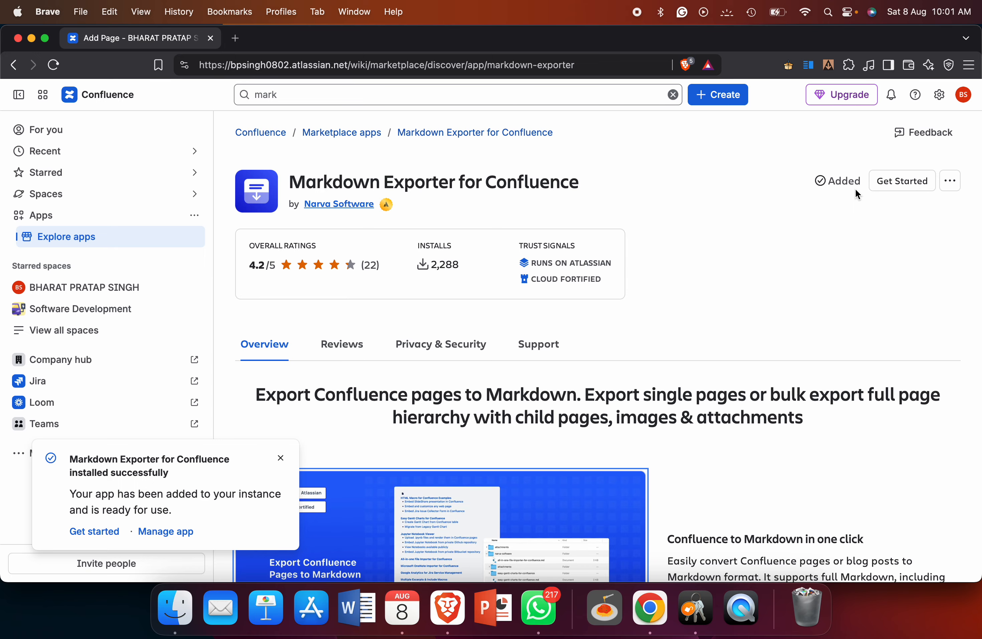
pyautogui.click(856, 190)
pyautogui.scroll(5, 856, 190)
pyautogui.scroll(-5, 855, 190)
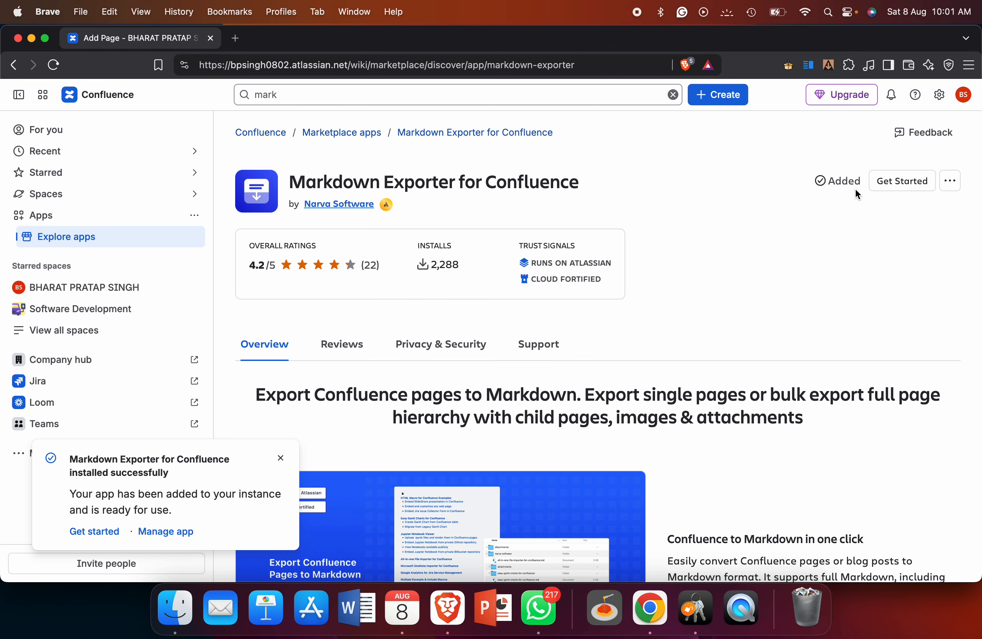
# Step: Reopen the recent Untitled draft page
pyautogui.click(132, 150)
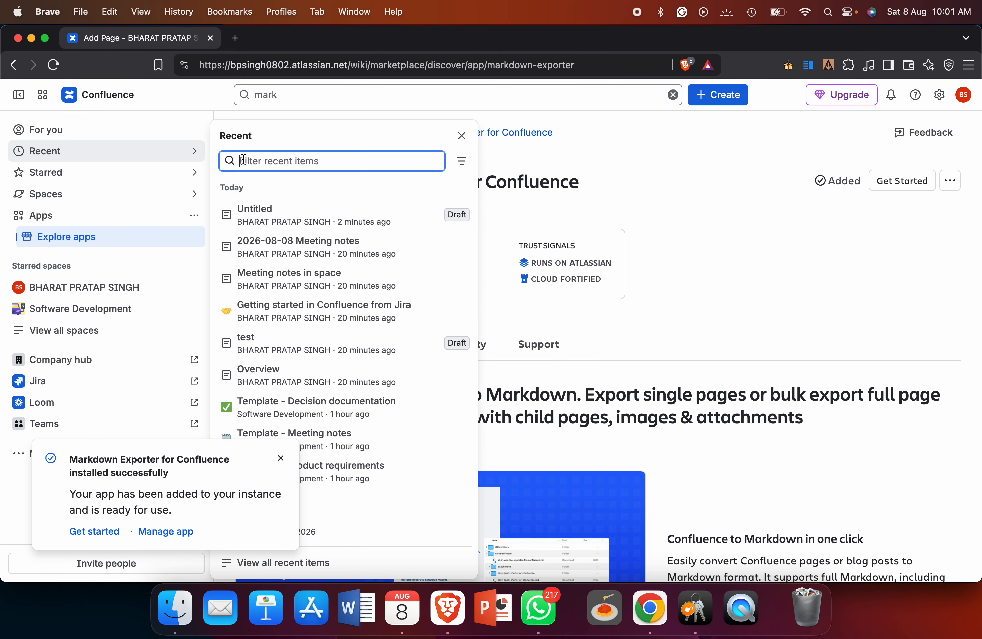
pyautogui.click(288, 216)
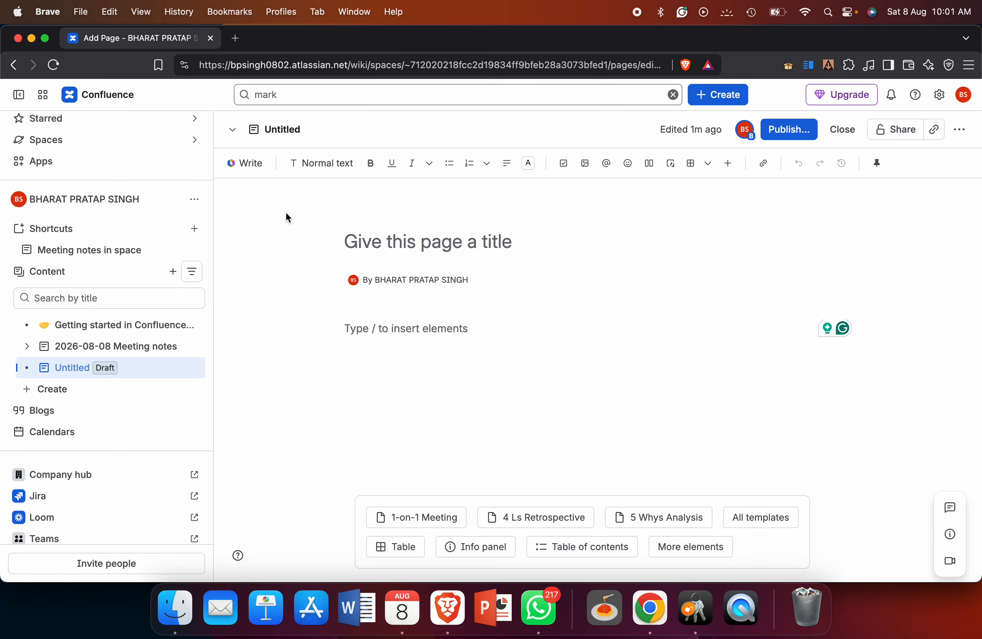
# Step: Look up "mark" among the insertable elements in the draft's body, and reload the page
pyautogui.click(380, 320)
pyautogui.write('/')
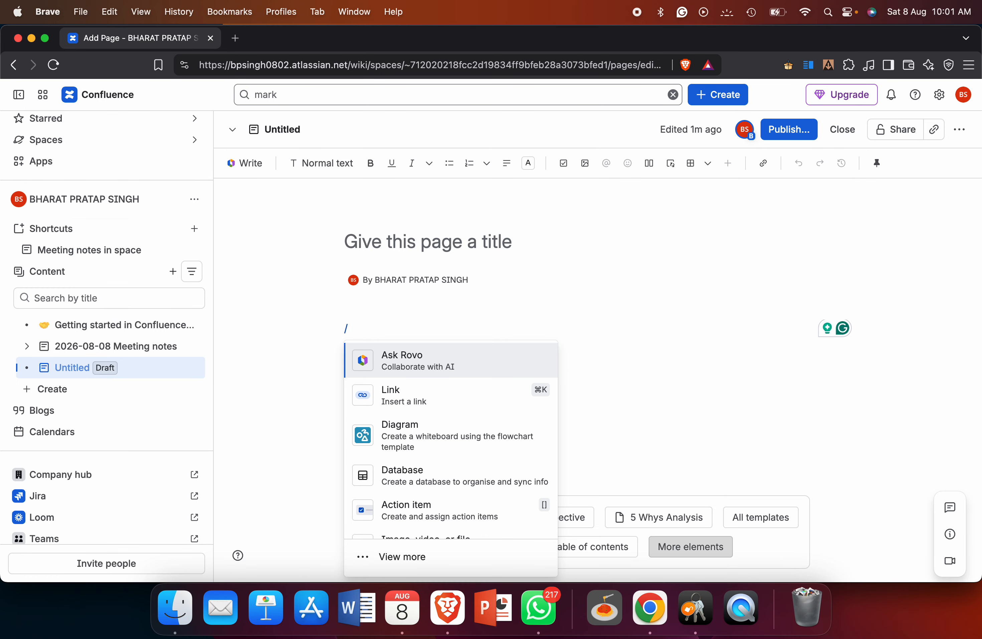
pyautogui.write('m')
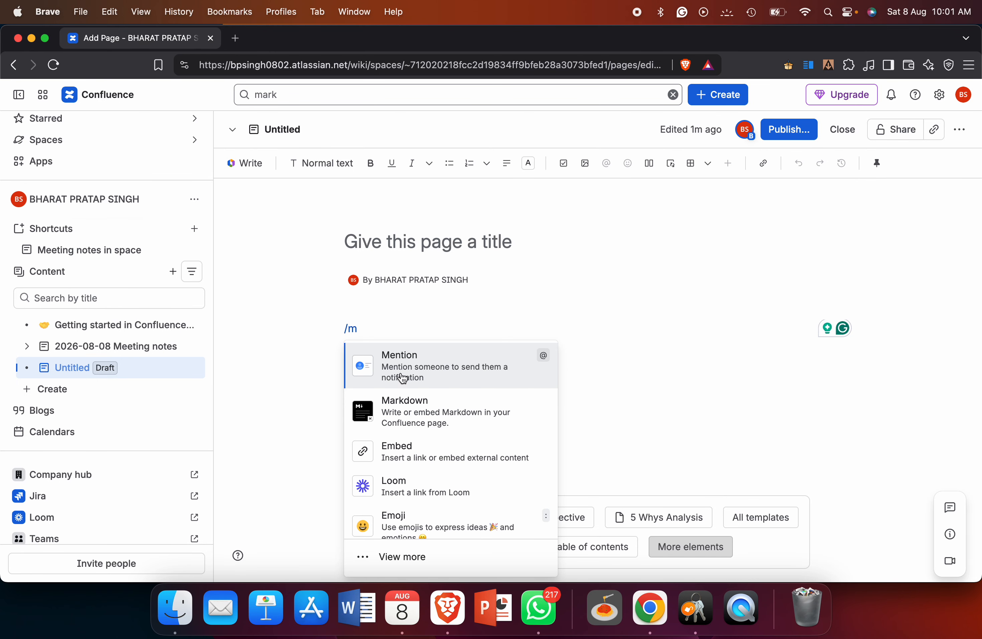
pyautogui.write('a')
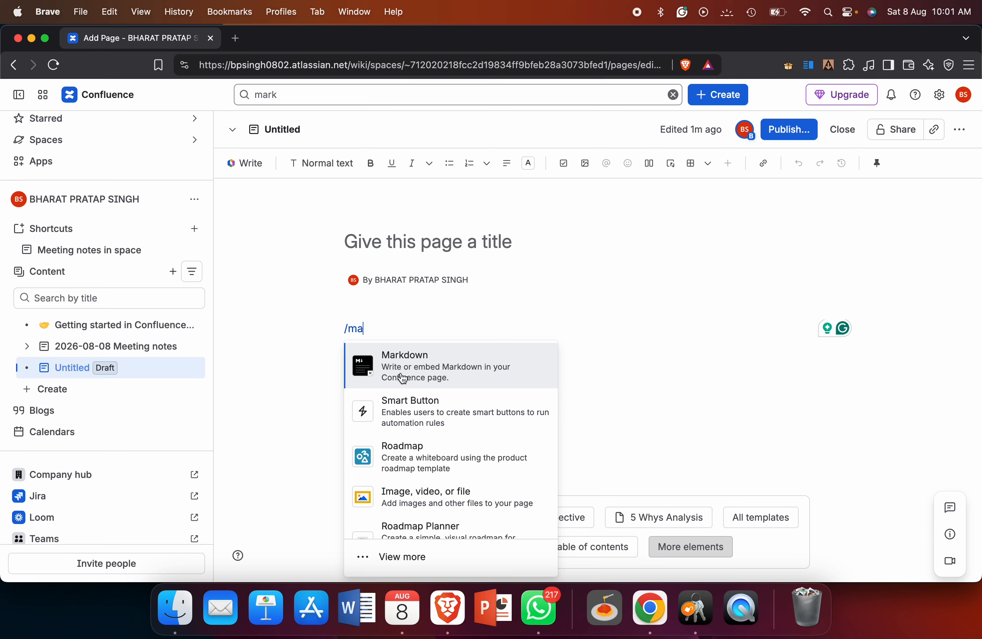
pyautogui.write('rk')
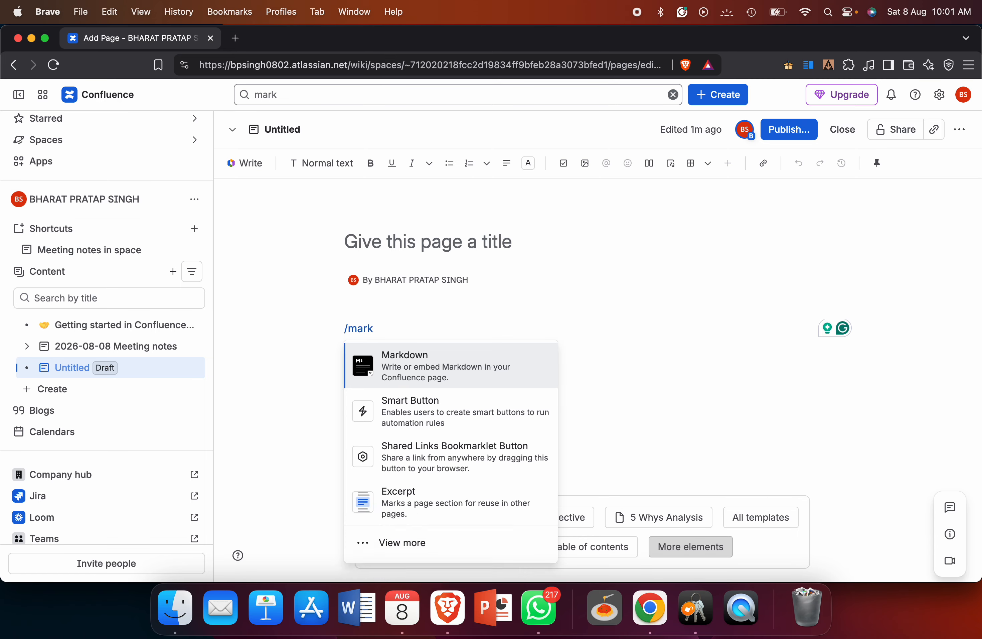
pyautogui.click(54, 65)
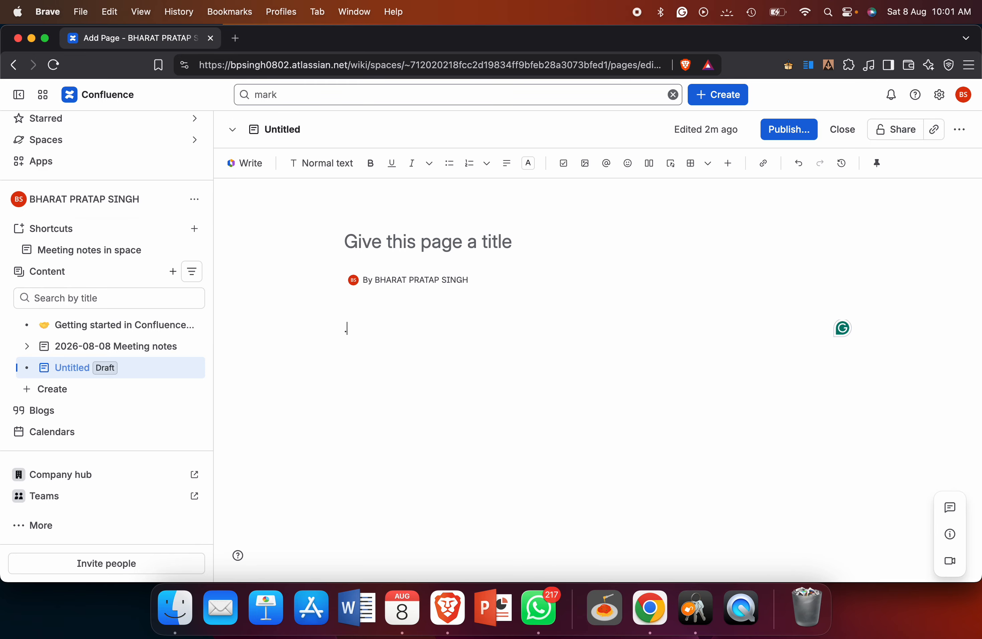
# Step: Try to insert the Markdown macro in the body of the reloaded Untitled draft
pyautogui.write('/')
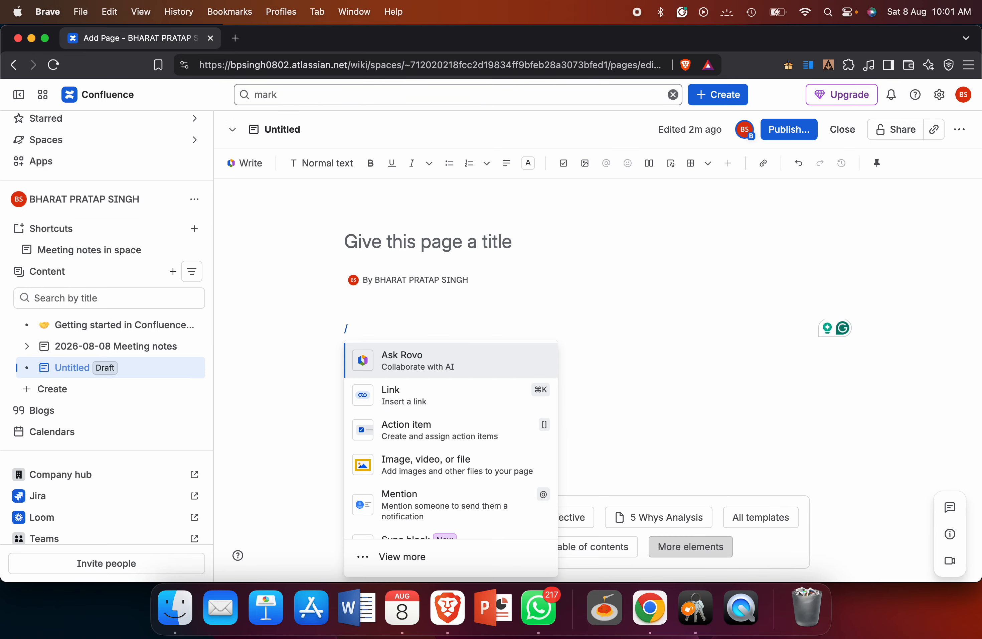
pyautogui.write('m')
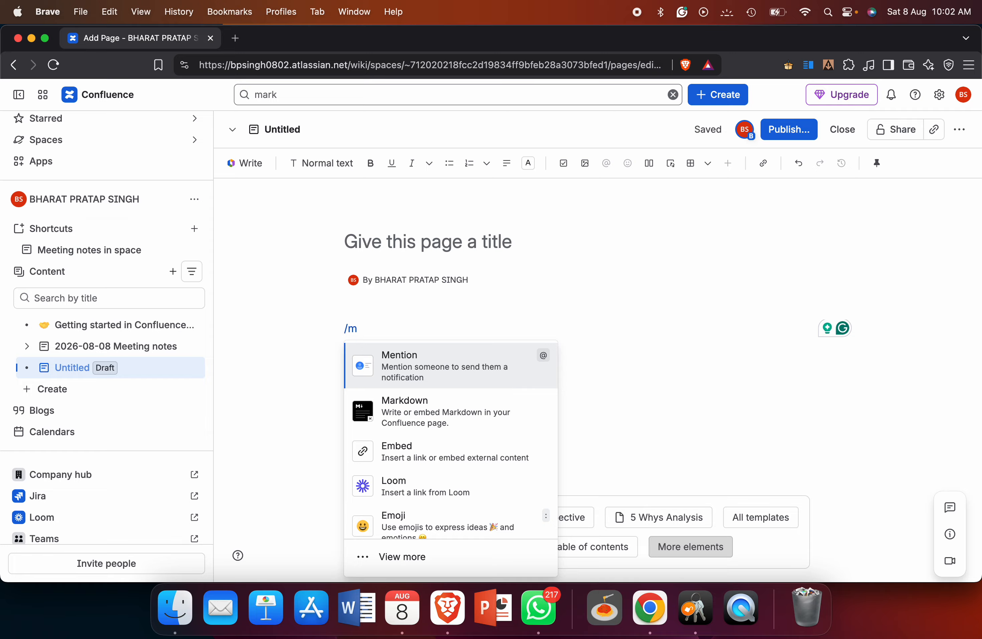
pyautogui.write('ar')
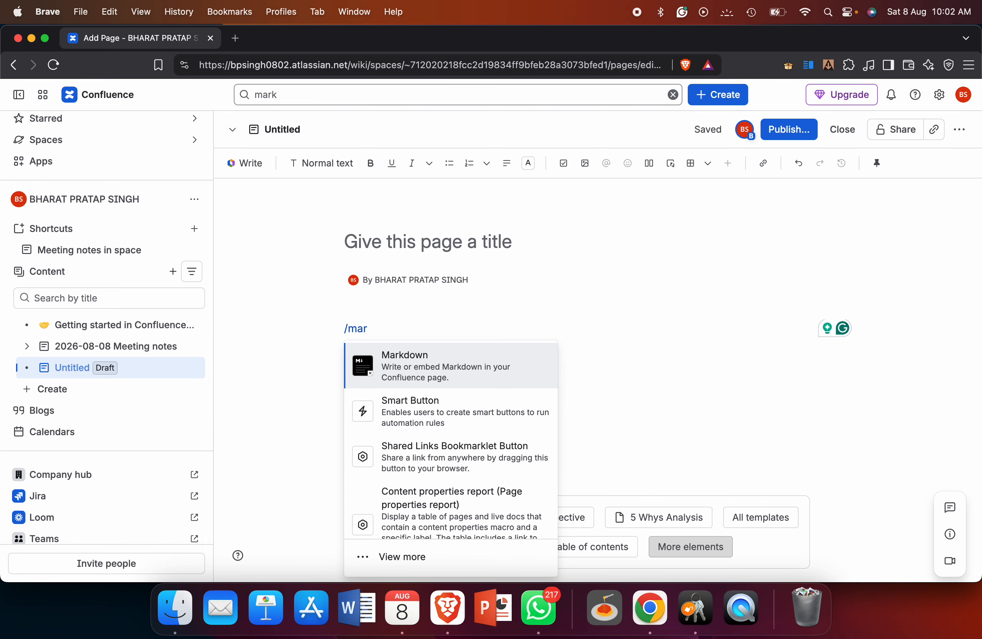
pyautogui.write('k')
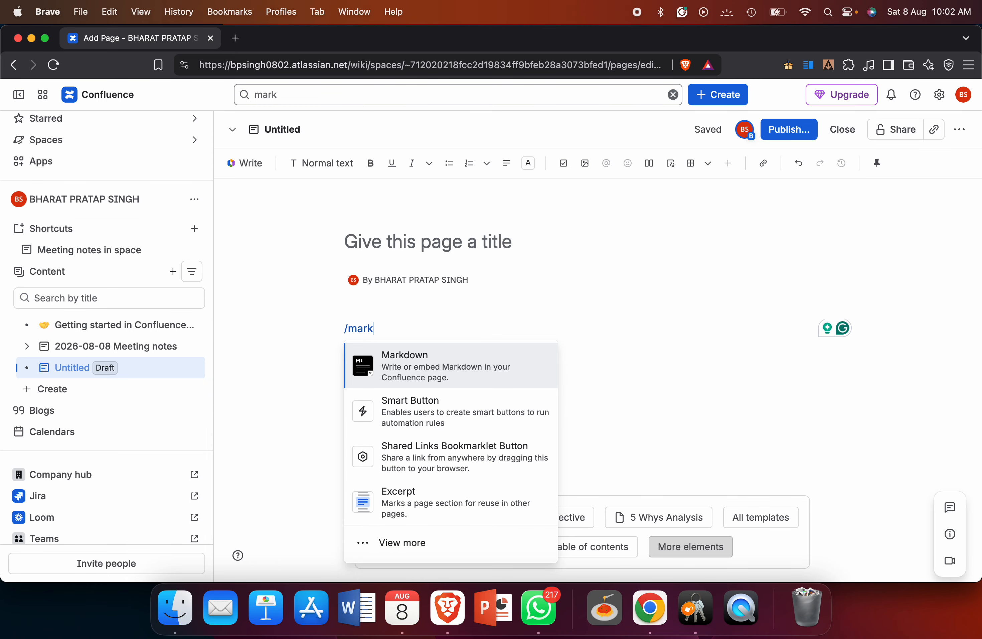
pyautogui.press('Return')
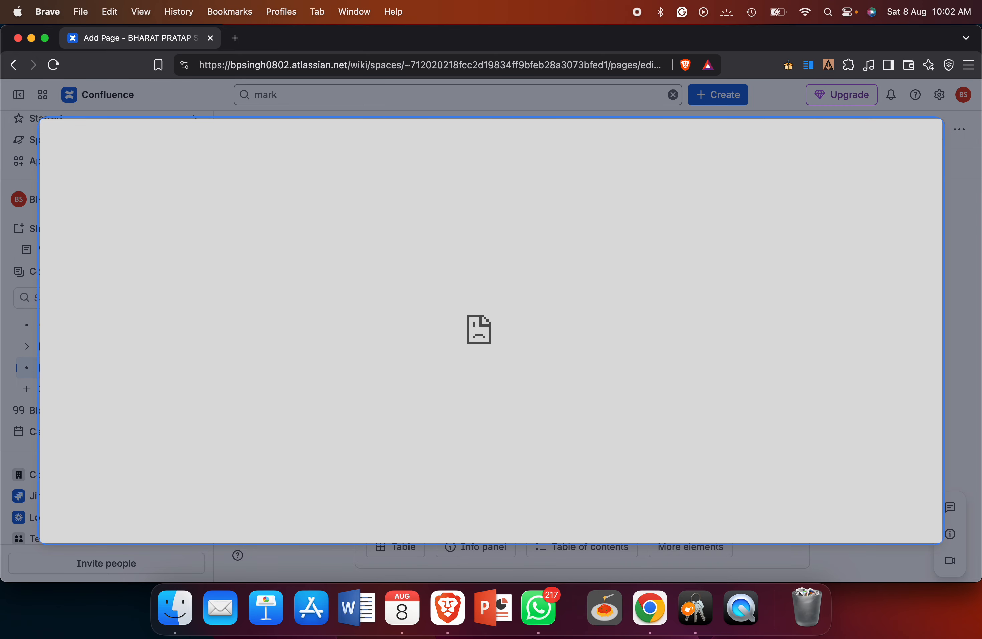